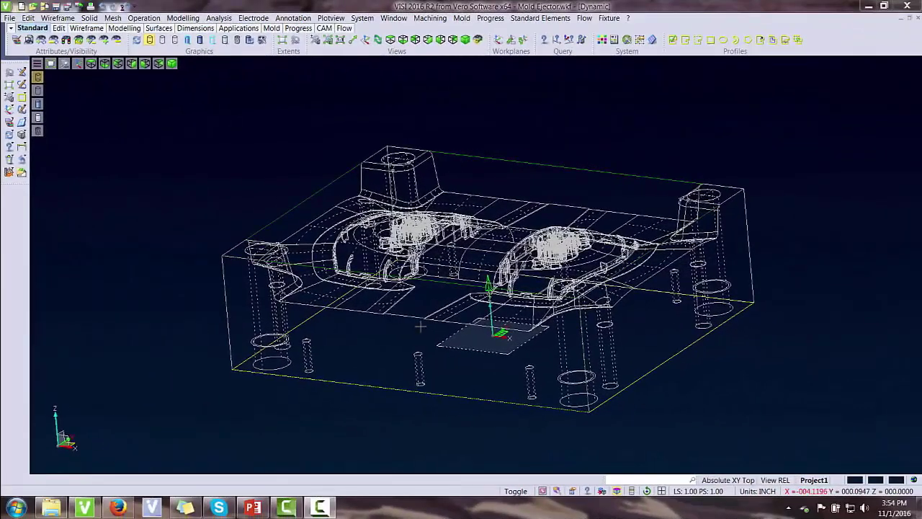
Switch the mold's display from wireframe to shaded with the part seen through its transparent stock block.
{"action": "left_click", "coordinate": [39, 104]}
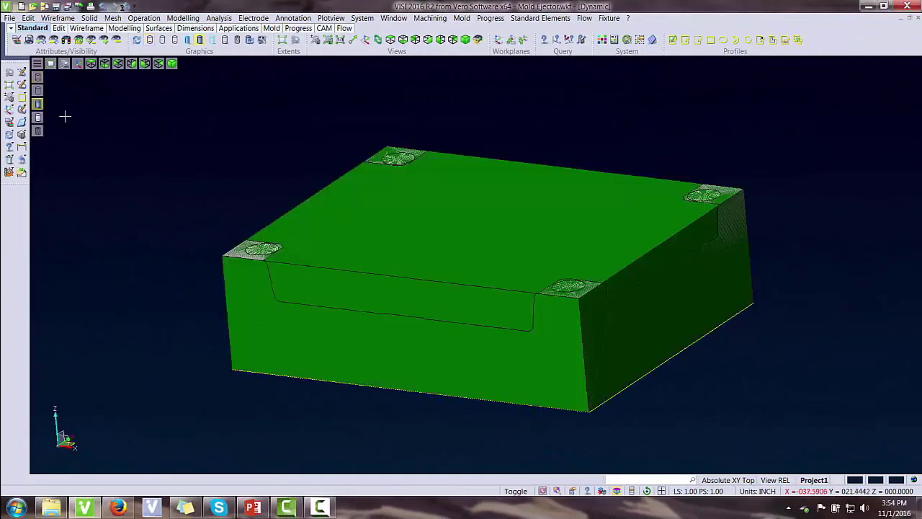
{"action": "left_click", "coordinate": [38, 117]}
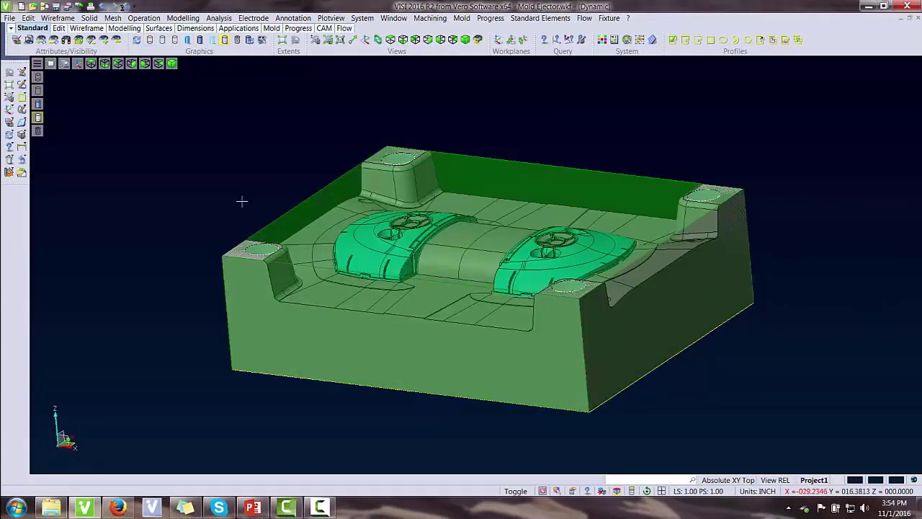
{"action": "mouse_move", "coordinate": [364, 249]}
{"action": "middle_mouse_down"}
{"action": "mouse_move", "coordinate": [389, 245]}
{"action": "mouse_move", "coordinate": [377, 223]}
{"action": "mouse_move", "coordinate": [373, 257]}
{"action": "middle_mouse_up"}
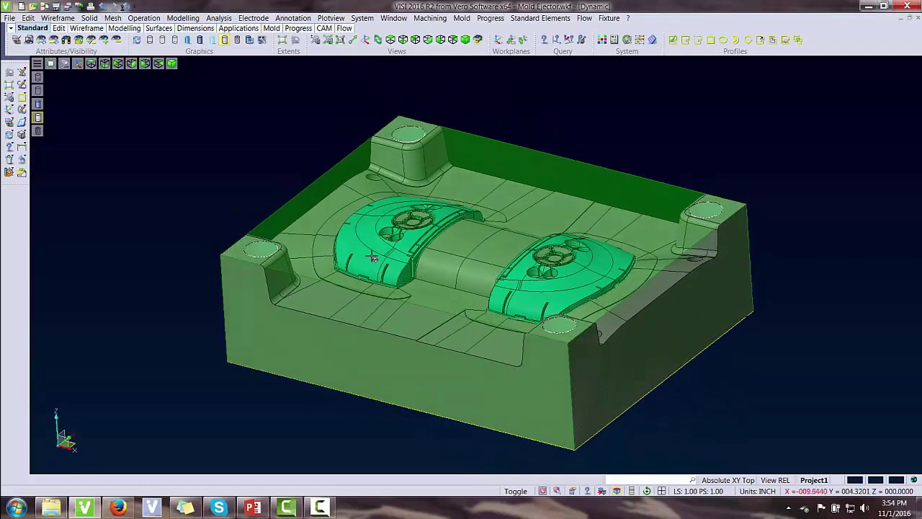
Open the CAM Navigator and highlight the Piece model in the model manager to examine its geometry.
{"action": "left_click", "coordinate": [9, 173]}
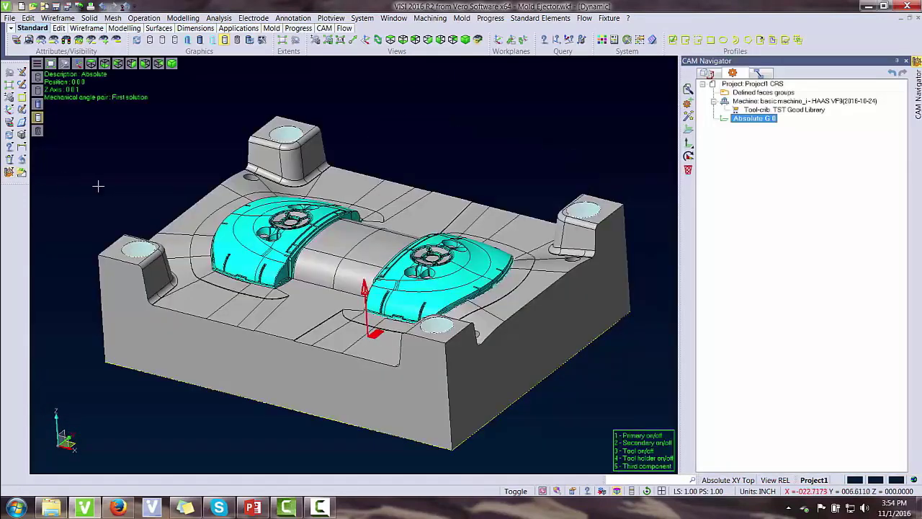
{"action": "left_click", "coordinate": [708, 73]}
{"action": "left_click", "coordinate": [742, 92]}
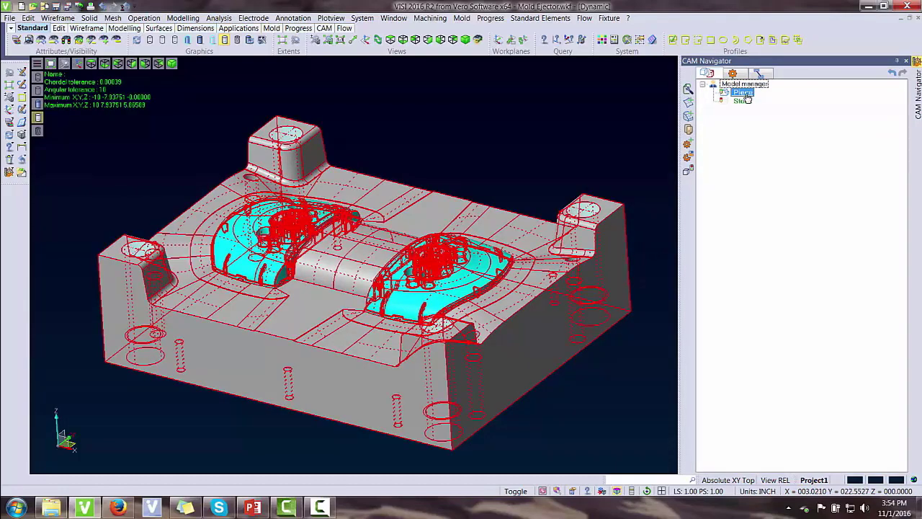
{"action": "scroll", "coordinate": [609, 210], "scroll_direction": "up", "scroll_amount": 5}
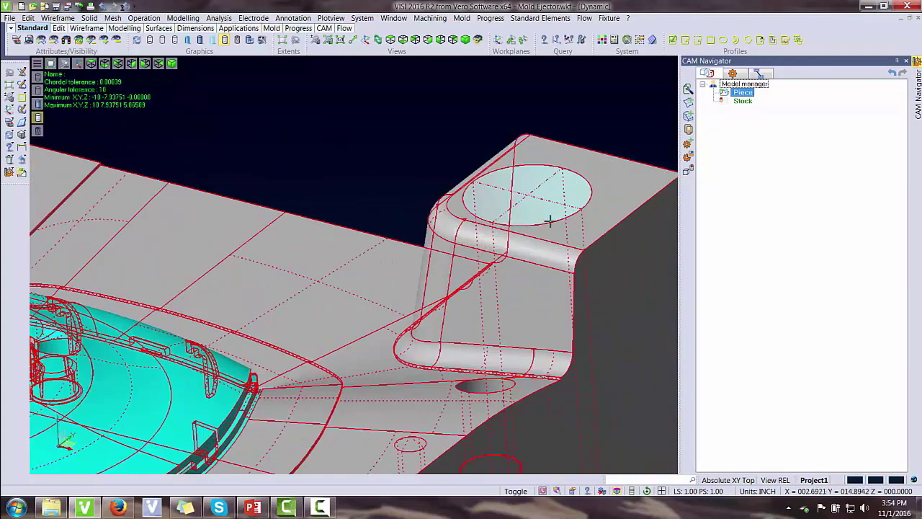
{"action": "scroll", "coordinate": [490, 169], "scroll_direction": "down", "scroll_amount": 4}
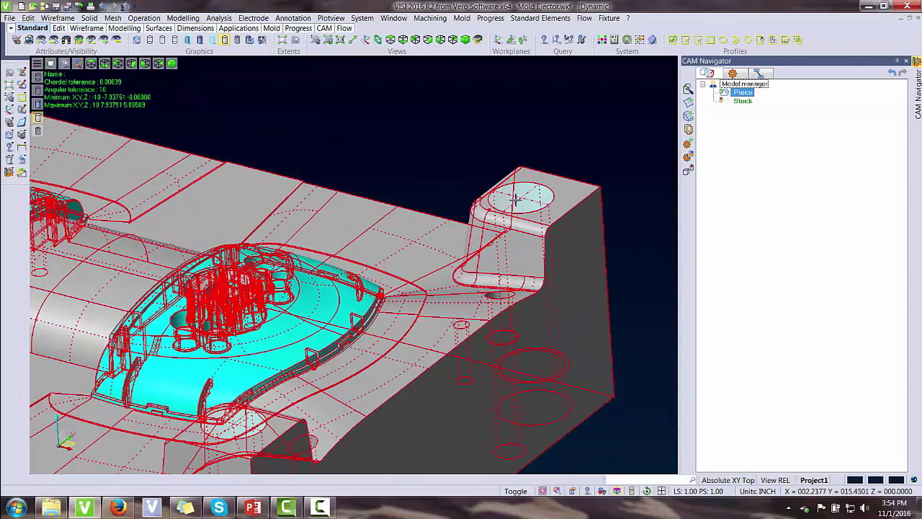
{"action": "scroll", "coordinate": [515, 201], "scroll_direction": "down", "scroll_amount": 5}
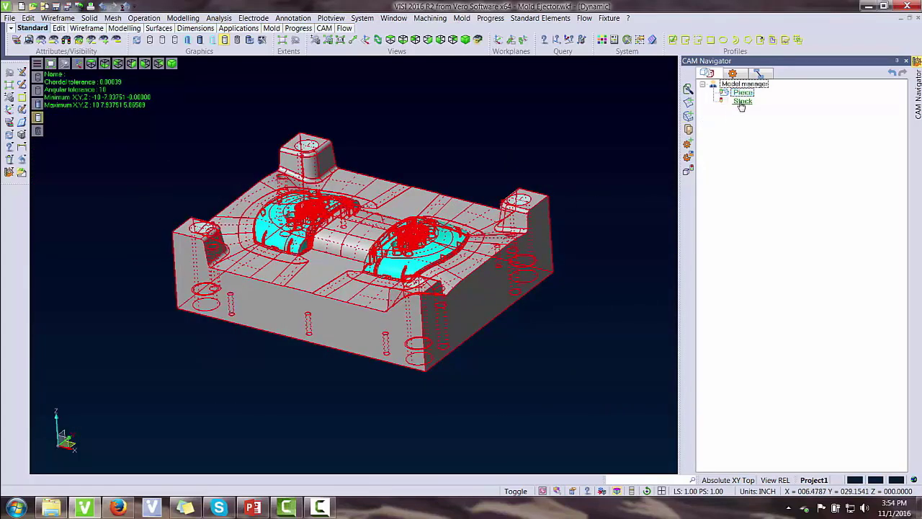
Display the Stock model around the mold block and hide it again.
{"action": "left_click", "coordinate": [742, 102]}
{"action": "left_click", "coordinate": [722, 100]}
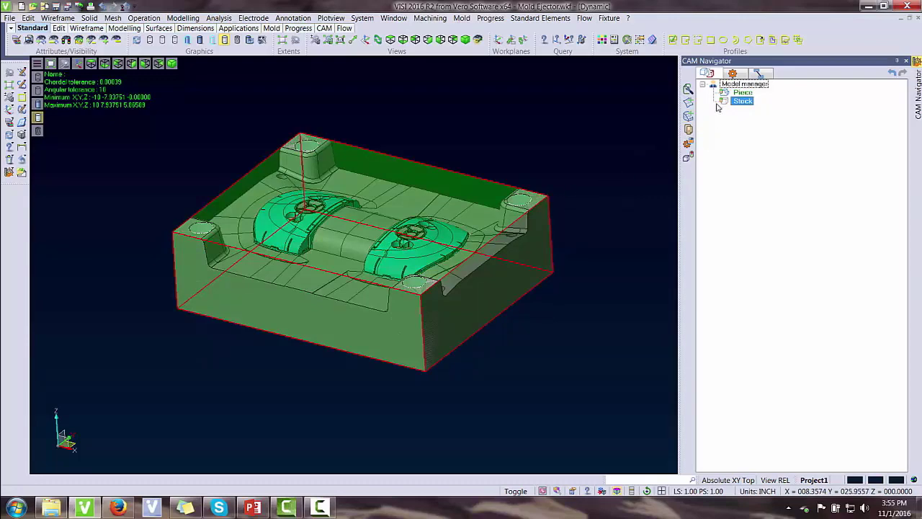
{"action": "left_click", "coordinate": [722, 100]}
Start adding operations under Absolute G 0 and review the available 3ax and 3ax standard operations.
{"action": "left_click", "coordinate": [734, 74]}
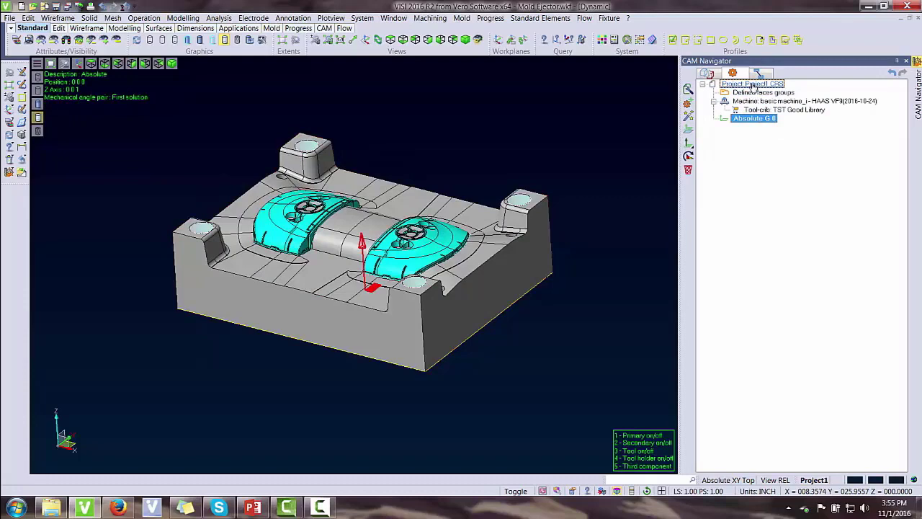
{"action": "right_click", "coordinate": [747, 123]}
{"action": "left_click", "coordinate": [772, 147]}
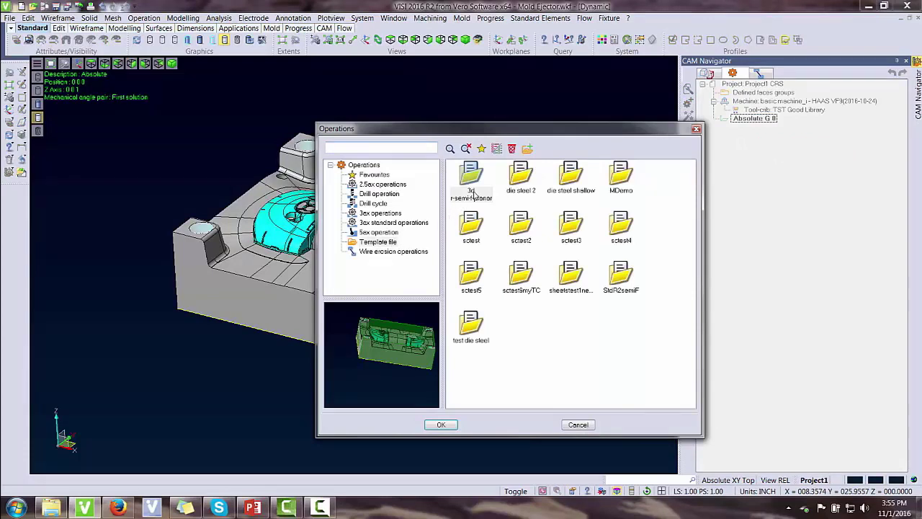
{"action": "left_click", "coordinate": [380, 214]}
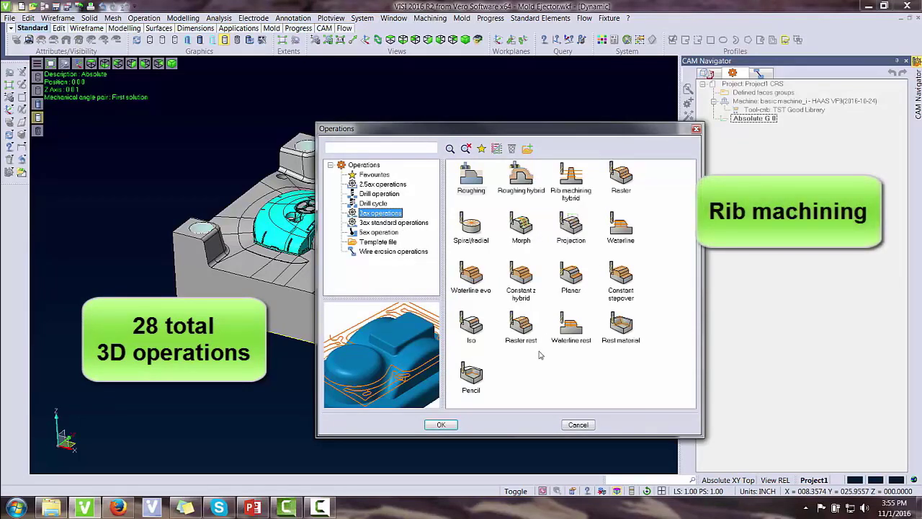
{"action": "left_click", "coordinate": [391, 223]}
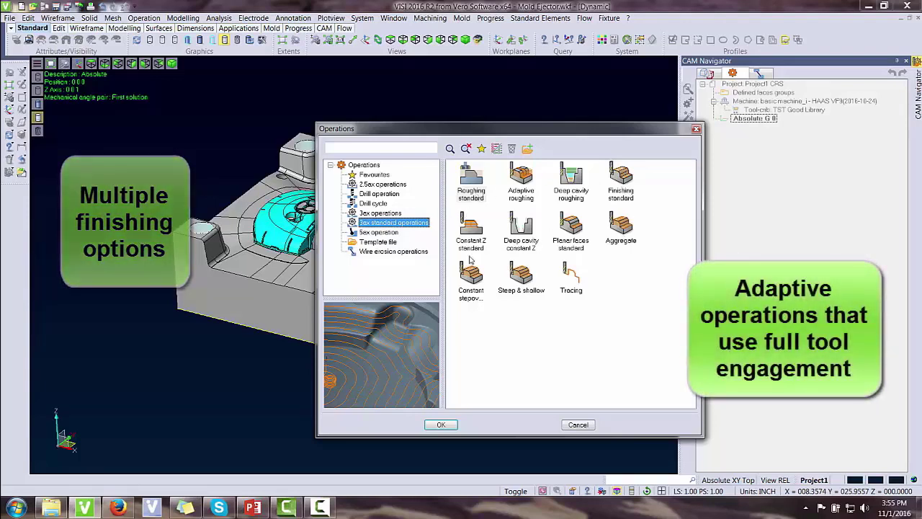
Load the 3d r-semi-f-planar template file into Absolute G 0.
{"action": "left_click", "coordinate": [379, 242]}
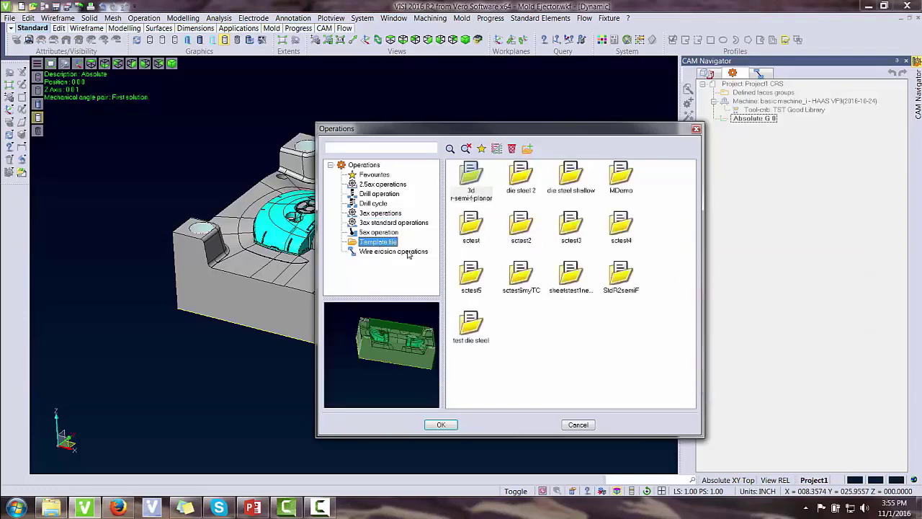
{"action": "left_click", "coordinate": [472, 186]}
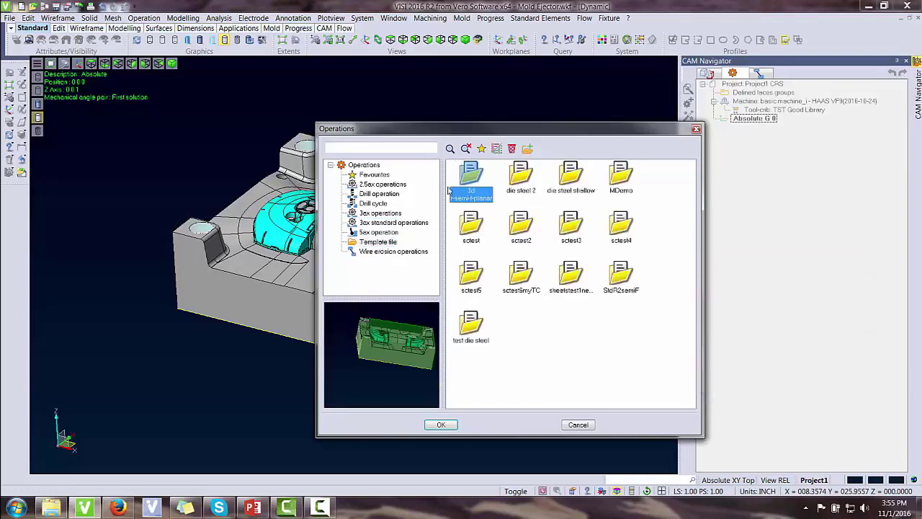
{"action": "key", "text": "Down"}
{"action": "key", "text": "Down"}
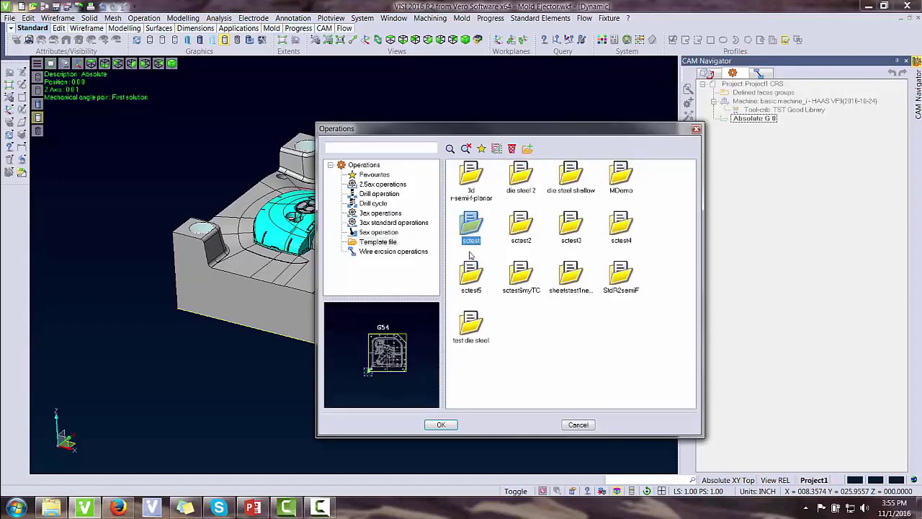
{"action": "left_click", "coordinate": [474, 178]}
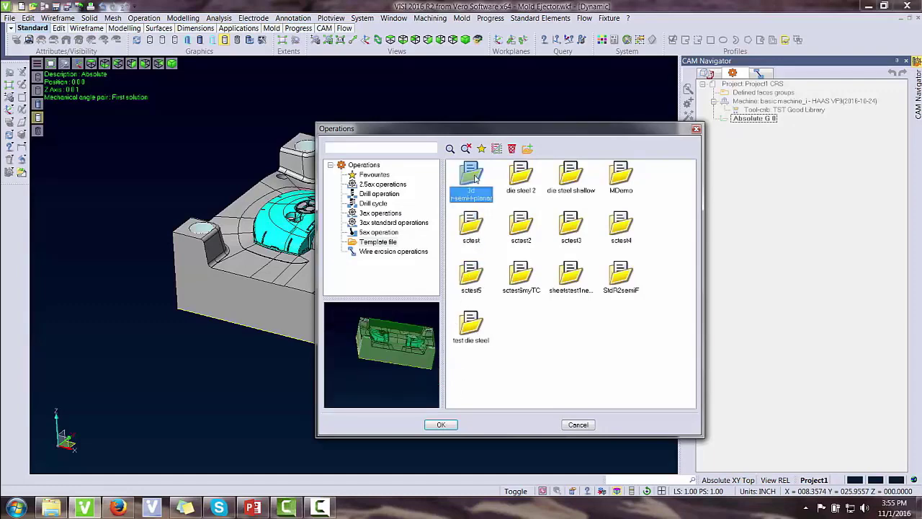
{"action": "left_click", "coordinate": [440, 425]}
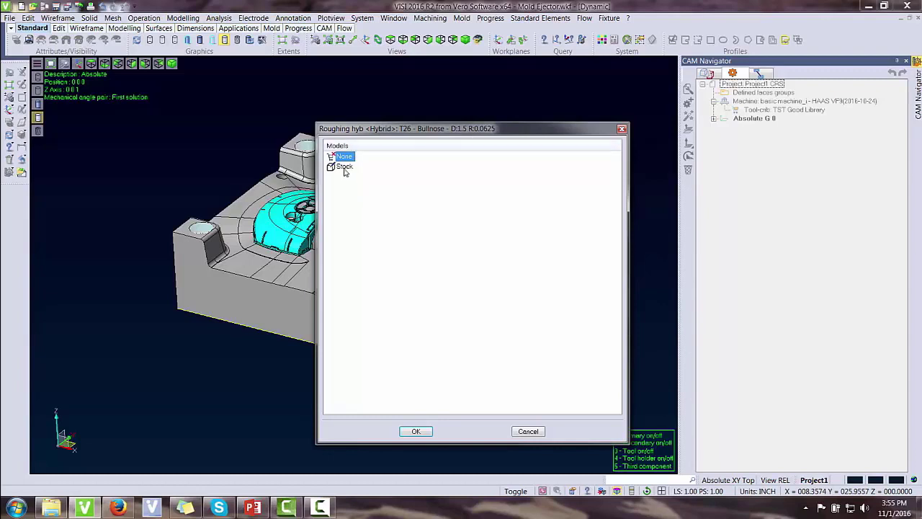
Assign the Stock model to the hybrid roughing operation and use the mold block's base outline as its boundary.
{"action": "left_click", "coordinate": [345, 167]}
{"action": "left_click", "coordinate": [417, 431]}
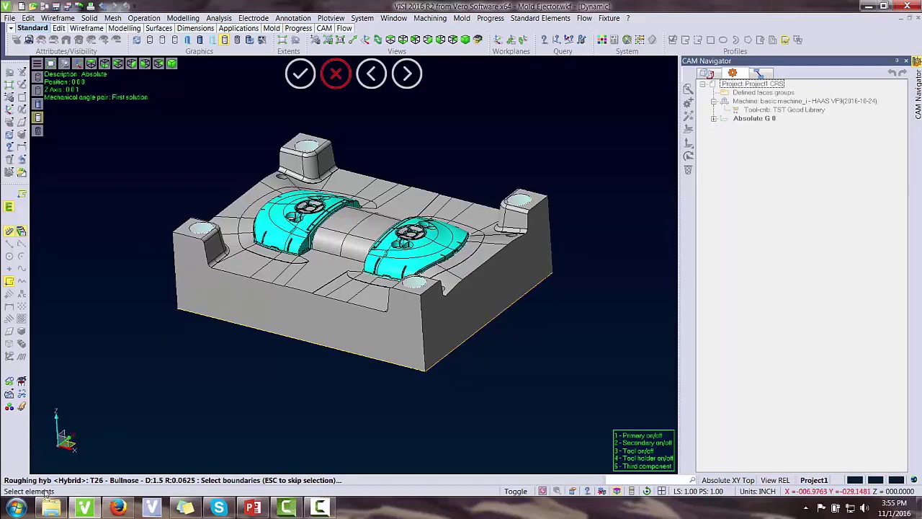
{"action": "left_click", "coordinate": [323, 345]}
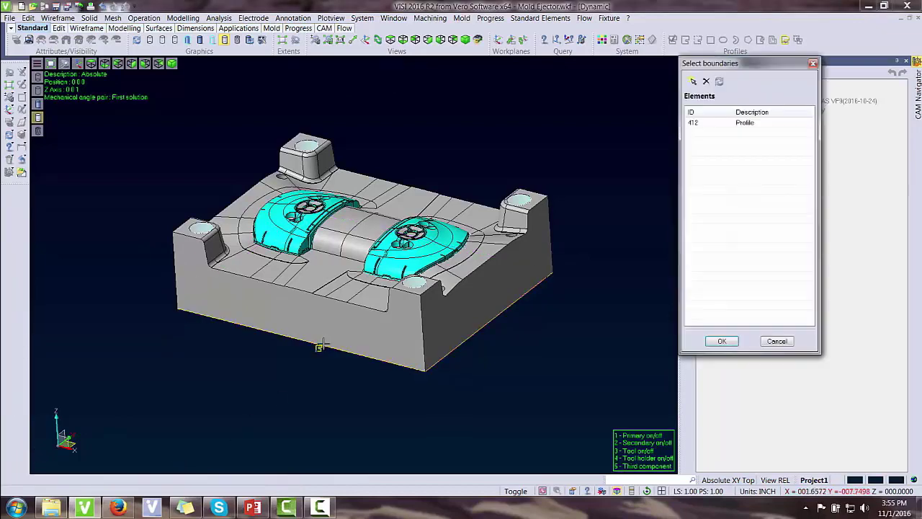
{"action": "left_click", "coordinate": [720, 342]}
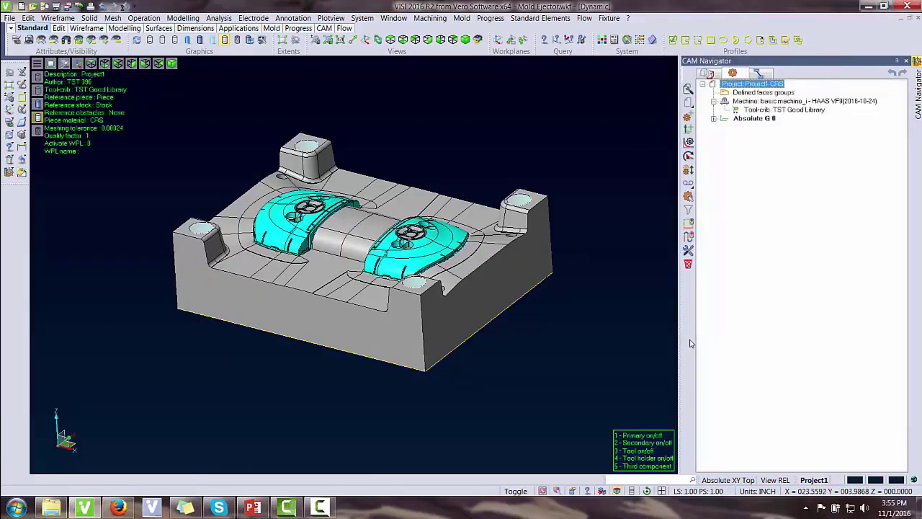
Calculate the toolpaths of all five template operations under Absolute G 0, from hybrid roughing to planar spiral.
{"action": "left_click", "coordinate": [712, 120]}
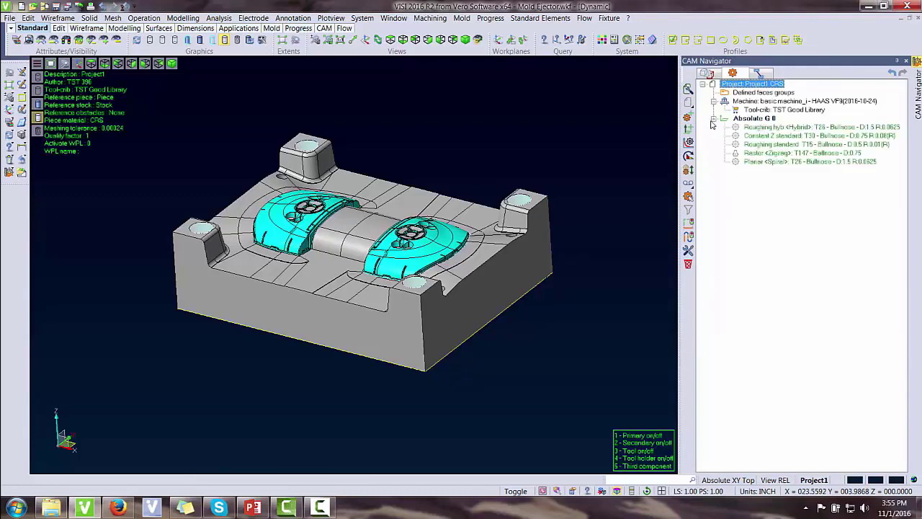
{"action": "left_click", "coordinate": [761, 129]}
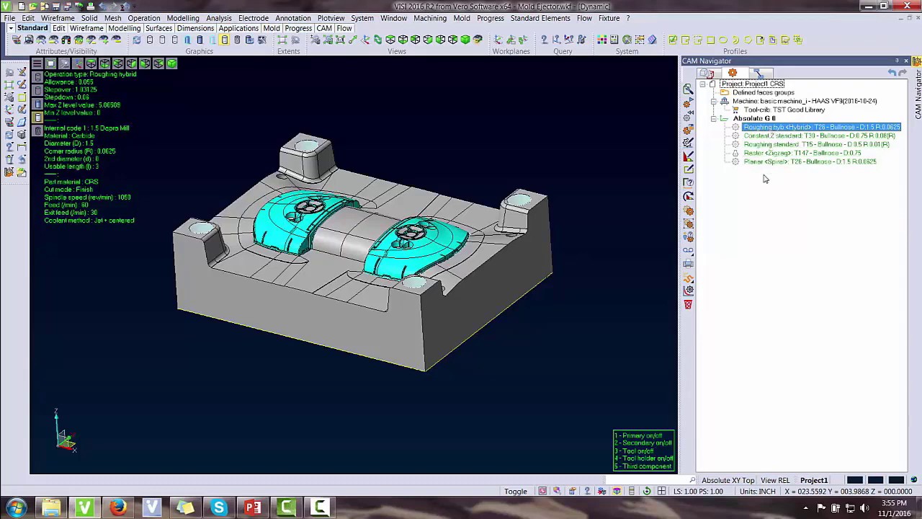
{"action": "key", "text": "shift+Down"}
{"action": "key", "text": "shift+Down"}
{"action": "key", "text": "shift+Down"}
{"action": "key", "text": "shift+Down"}
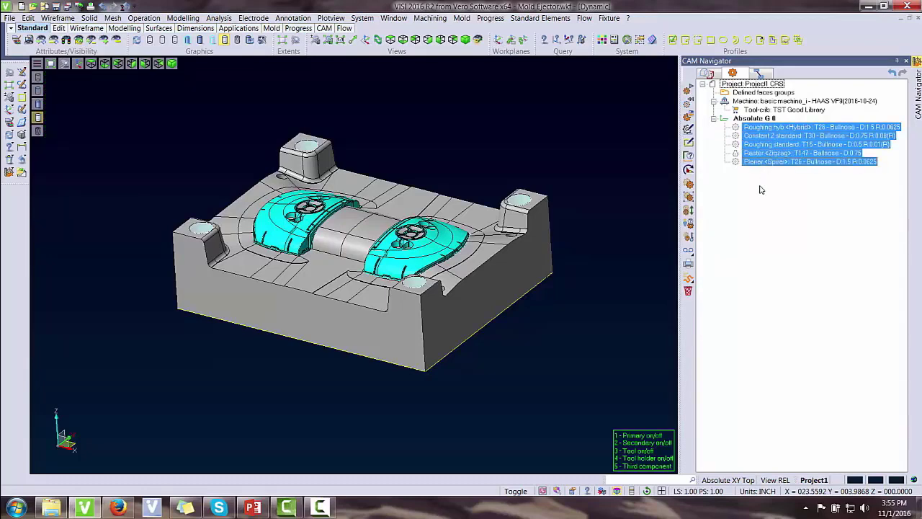
{"action": "right_click", "coordinate": [762, 162]}
{"action": "left_click", "coordinate": [773, 175]}
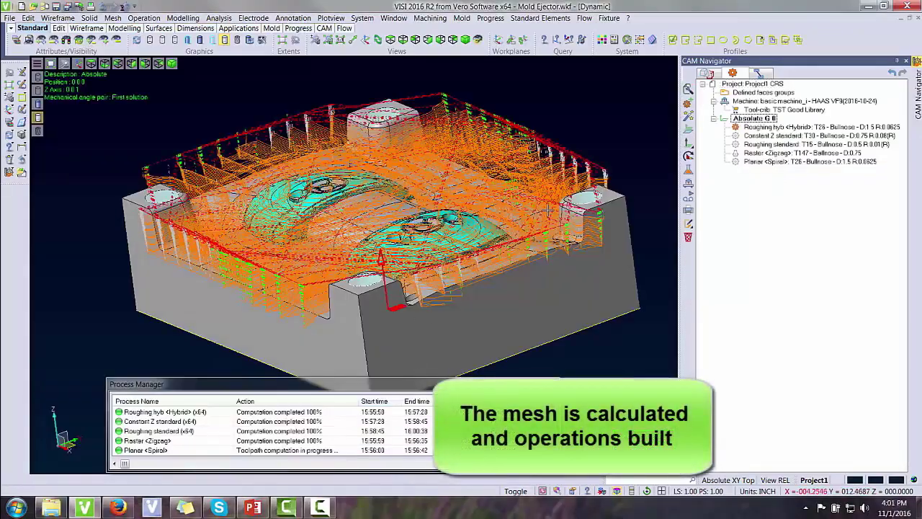
Replace the displayed hybrid roughing toolpath with the Raster zigzag one and review the calculated operations and their parameters.
{"action": "scroll", "coordinate": [512, 216], "scroll_direction": "up", "scroll_amount": 3}
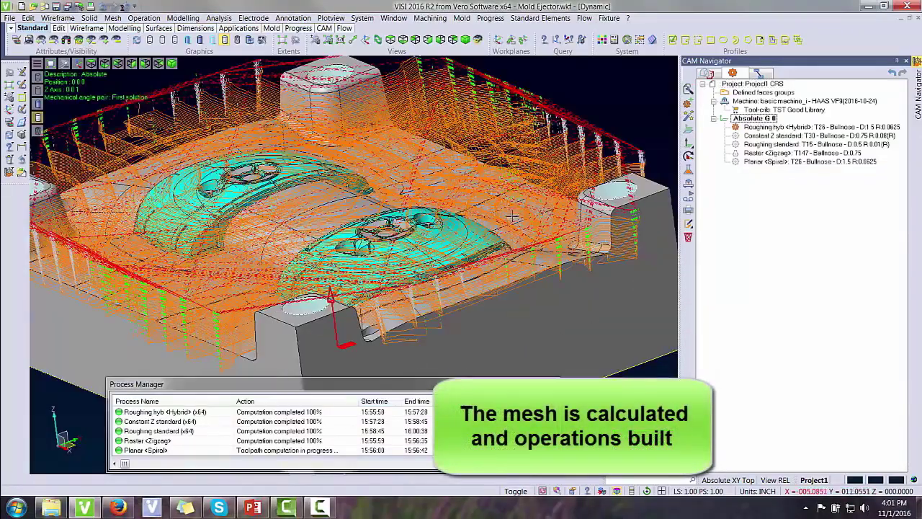
{"action": "scroll", "coordinate": [513, 216], "scroll_direction": "up", "scroll_amount": 2}
{"action": "scroll", "coordinate": [512, 217], "scroll_direction": "down", "scroll_amount": 2}
{"action": "middle_click_drag", "start_coordinate": [370, 252], "coordinate": [499, 241]}
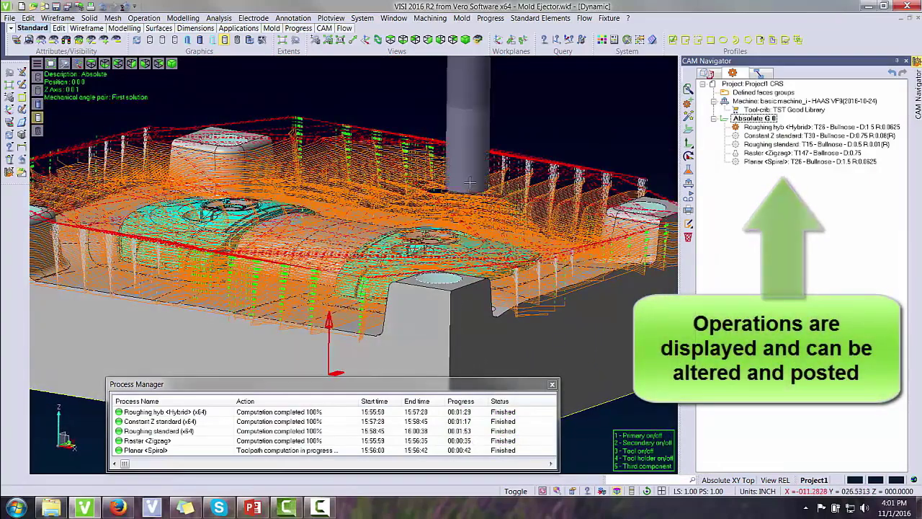
{"action": "scroll", "coordinate": [485, 210], "scroll_direction": "down", "scroll_amount": 2}
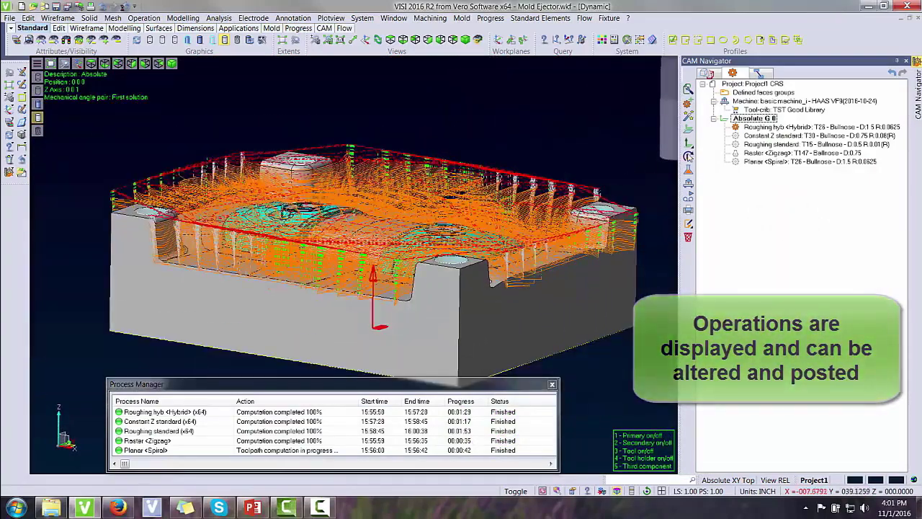
{"action": "left_click", "coordinate": [735, 153]}
{"action": "left_click", "coordinate": [734, 127]}
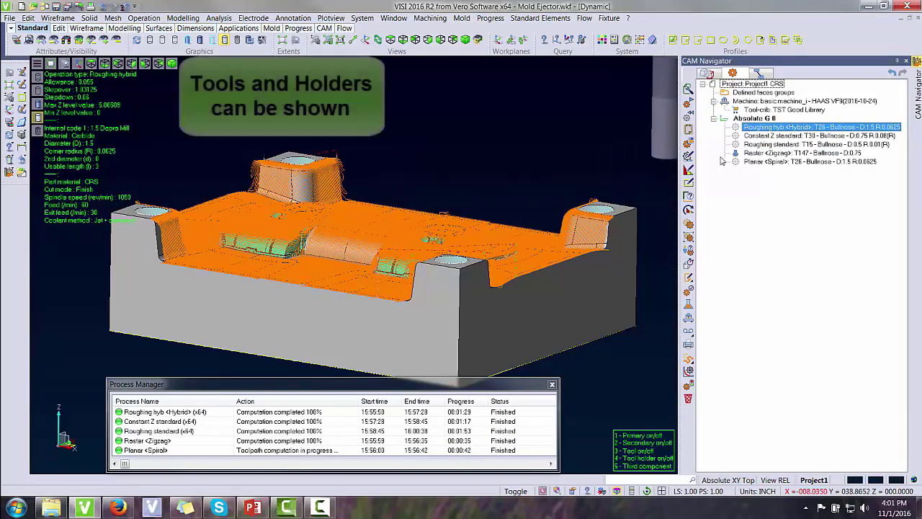
{"action": "key", "text": "Down"}
{"action": "key", "text": "Down"}
{"action": "key", "text": "Down"}
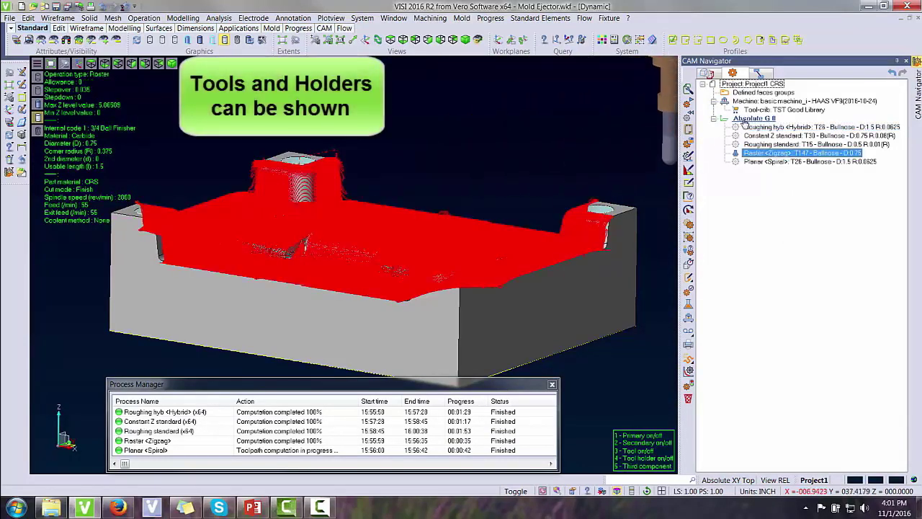
Simulate the Absolute G 0 operations in the Kinematic Simulator and inspect the material removal around the mold cores.
{"action": "left_click", "coordinate": [749, 119]}
{"action": "middle_click_drag", "start_coordinate": [585, 214], "coordinate": [497, 241]}
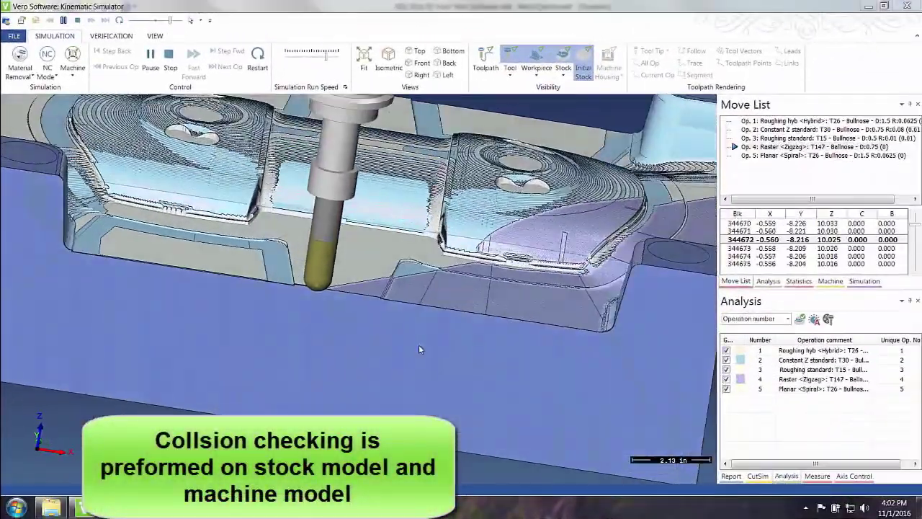
{"action": "scroll", "coordinate": [340, 333], "scroll_direction": "down", "scroll_amount": 2}
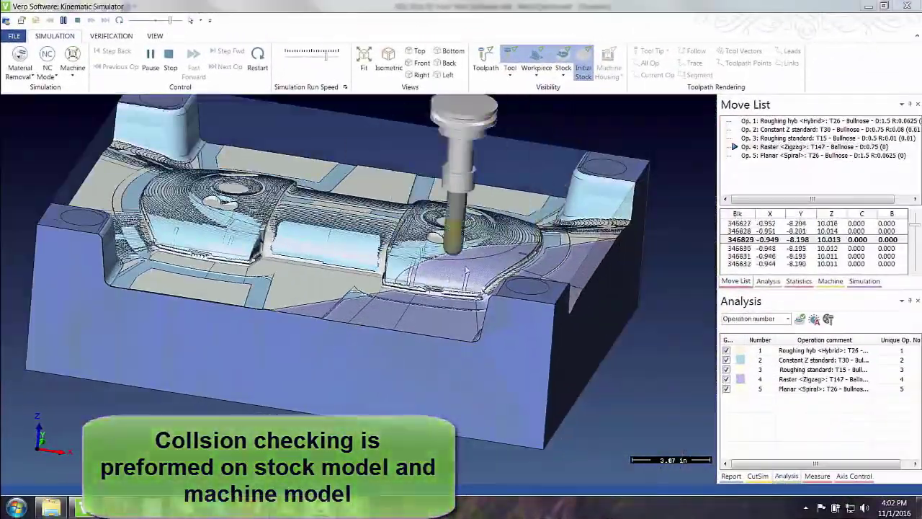
{"action": "scroll", "coordinate": [511, 244], "scroll_direction": "up", "scroll_amount": 3}
{"action": "middle_click_drag", "start_coordinate": [515, 251], "coordinate": [380, 368]}
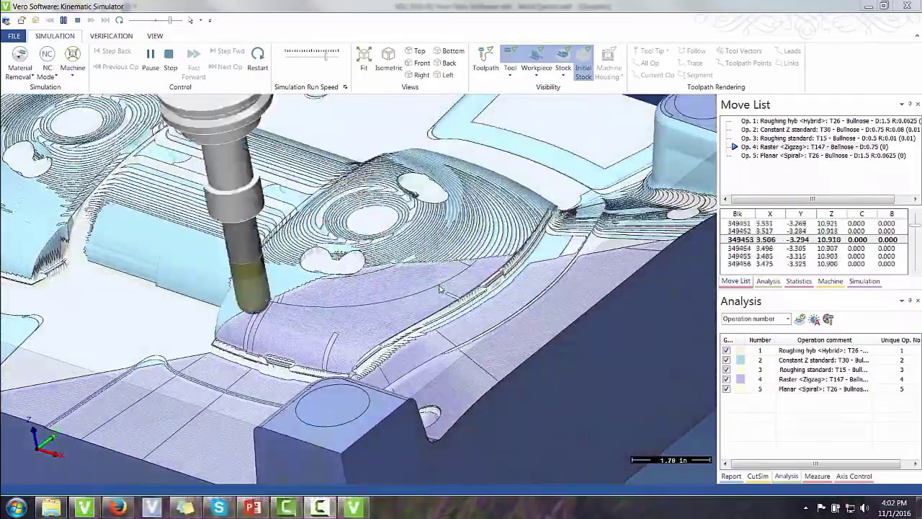
{"action": "scroll", "coordinate": [379, 369], "scroll_direction": "up", "scroll_amount": 3}
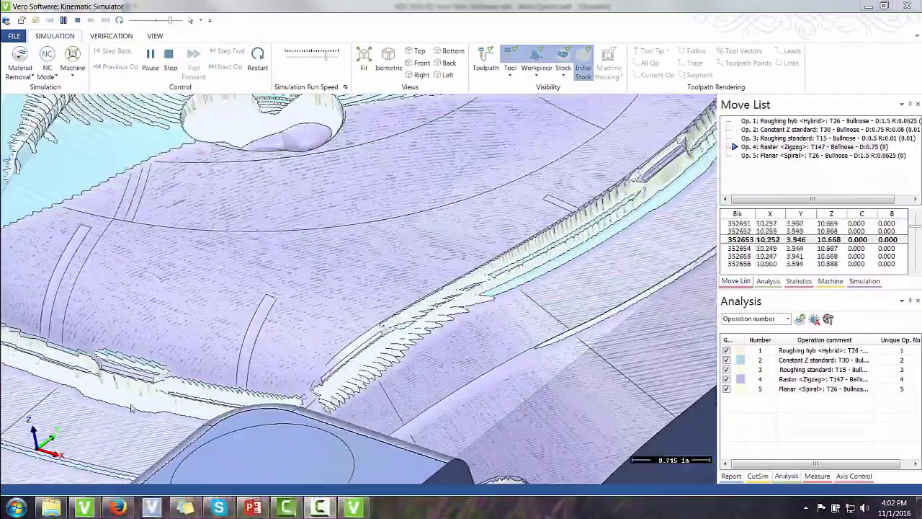
{"action": "middle_click_drag", "start_coordinate": [380, 368], "coordinate": [177, 386]}
{"action": "scroll", "coordinate": [200, 380], "scroll_direction": "down", "scroll_amount": 8}
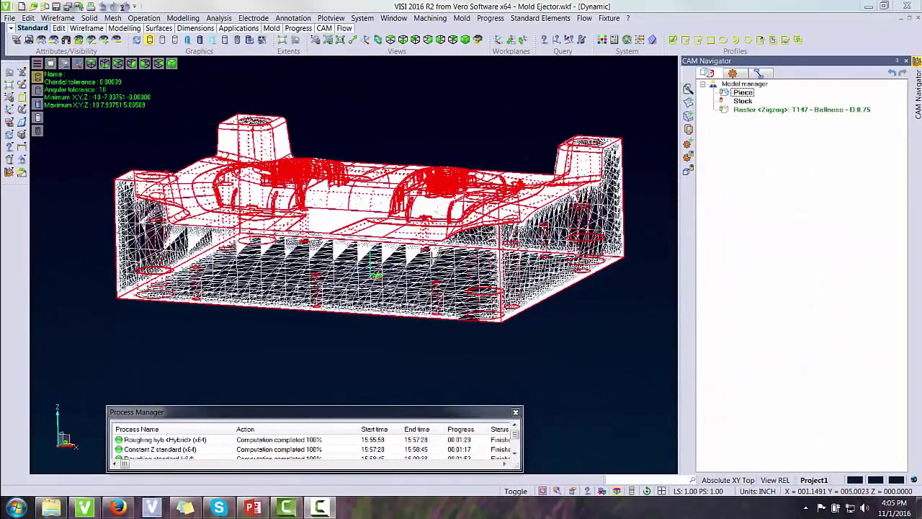
Select the Raster zigzag stock model in the model manager and examine its mesh closely around the holes and cores.
{"action": "left_click", "coordinate": [752, 111]}
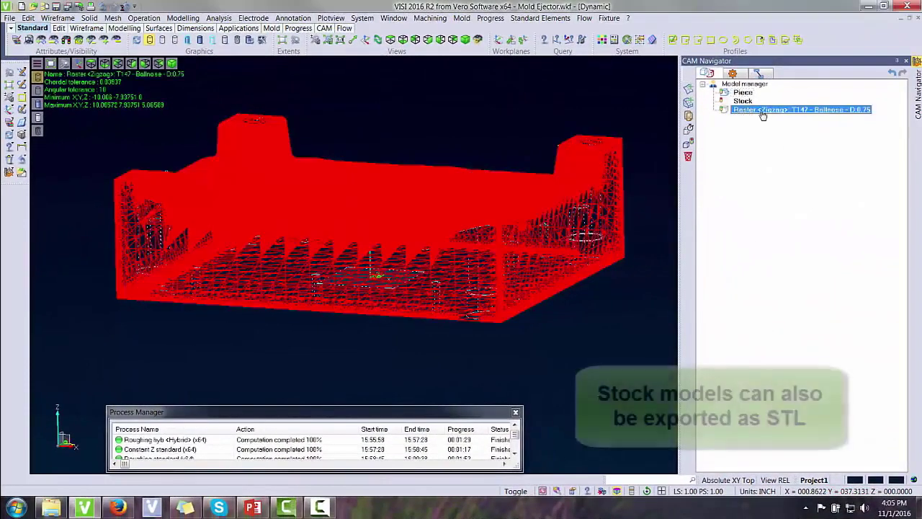
{"action": "left_click", "coordinate": [742, 84]}
{"action": "scroll", "coordinate": [422, 216], "scroll_direction": "up", "scroll_amount": 10}
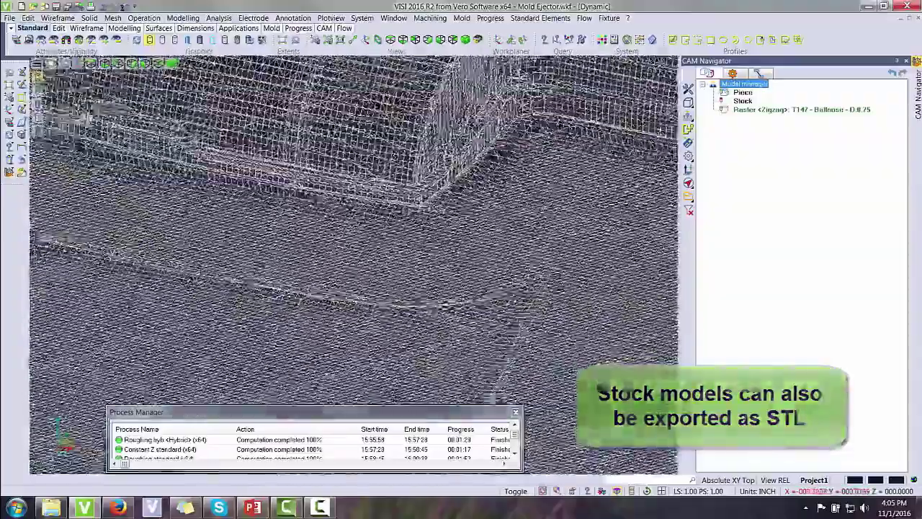
{"action": "middle_click_drag", "start_coordinate": [425, 238], "coordinate": [322, 245]}
{"action": "scroll", "coordinate": [421, 215], "scroll_direction": "down", "scroll_amount": 5}
{"action": "scroll", "coordinate": [358, 180], "scroll_direction": "up", "scroll_amount": 5}
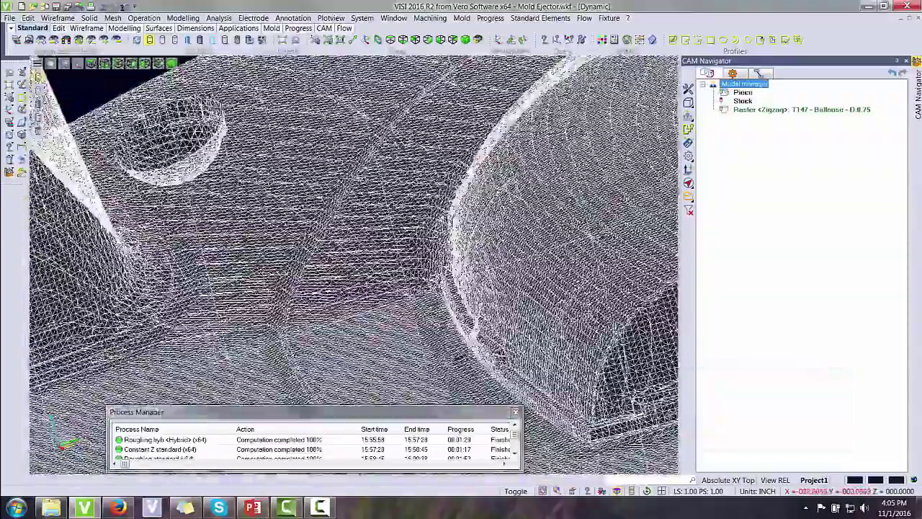
{"action": "middle_click_drag", "start_coordinate": [358, 180], "coordinate": [270, 189]}
{"action": "scroll", "coordinate": [264, 187], "scroll_direction": "down", "scroll_amount": 5}
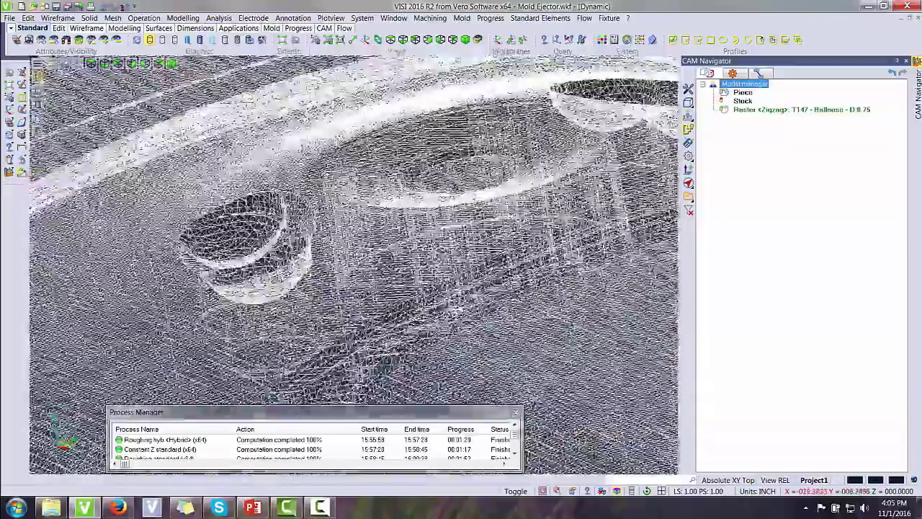